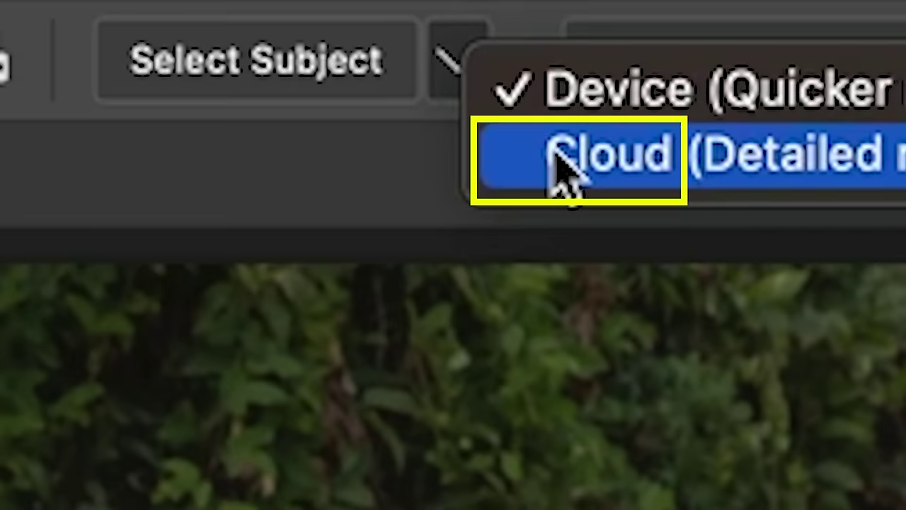
Switch Select Subject to Cloud (Detailed results) and auto-select the white convertible.
click(562, 172)
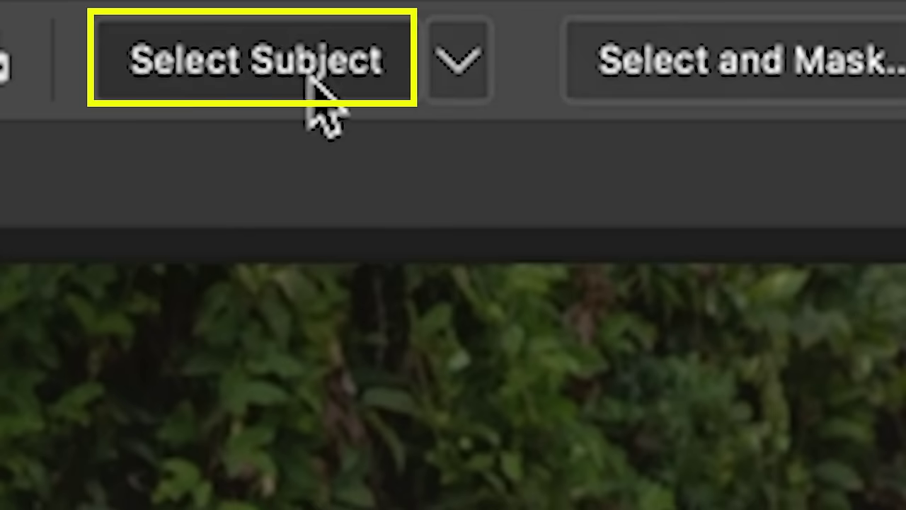
click(291, 82)
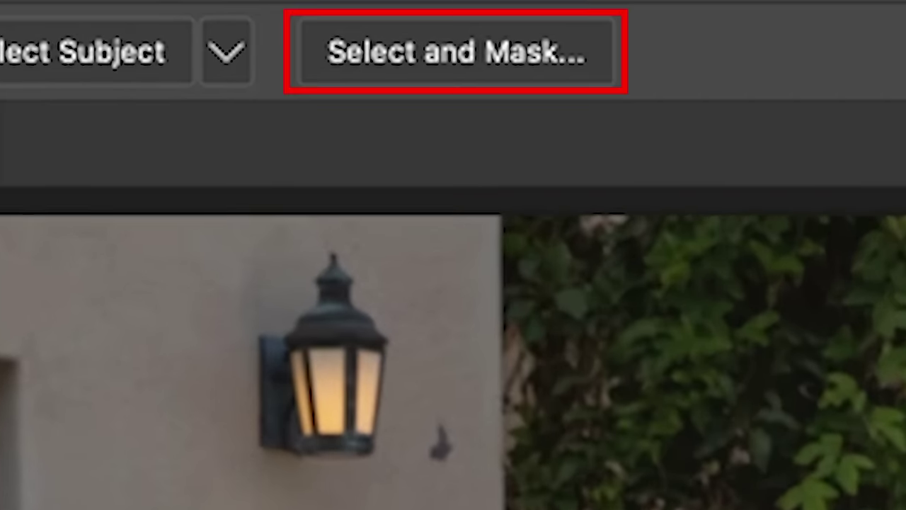
Open Select and Mask with the car selection active.
click(446, 58)
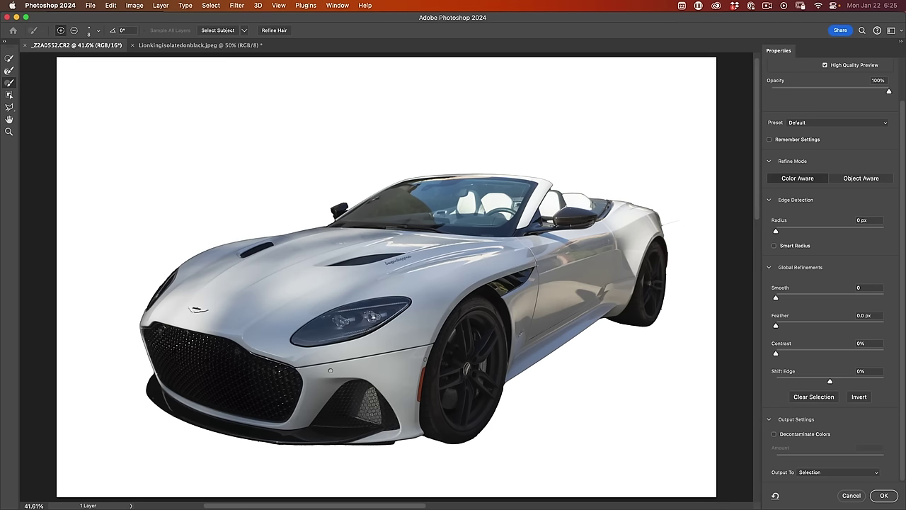
Preview the selection On Black, then as Black & White, and pick the solid brush.
scroll(828, 124, up, 3)
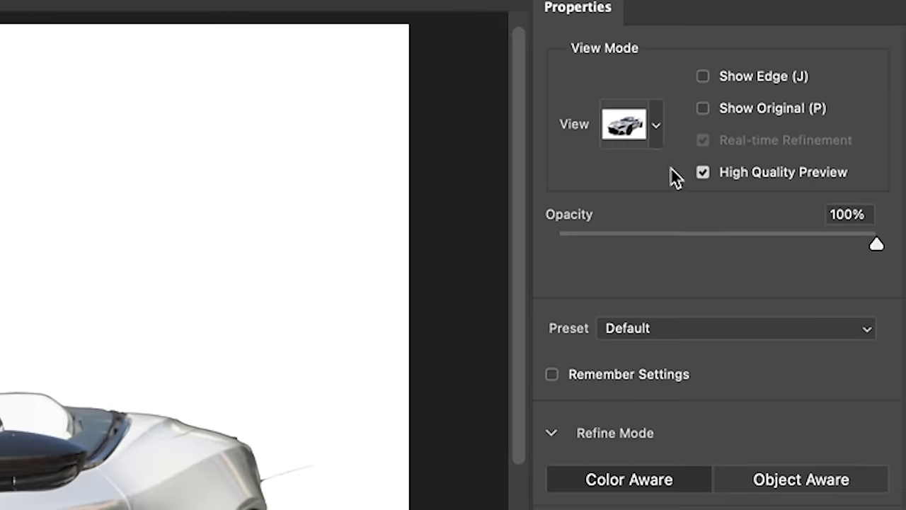
click(808, 94)
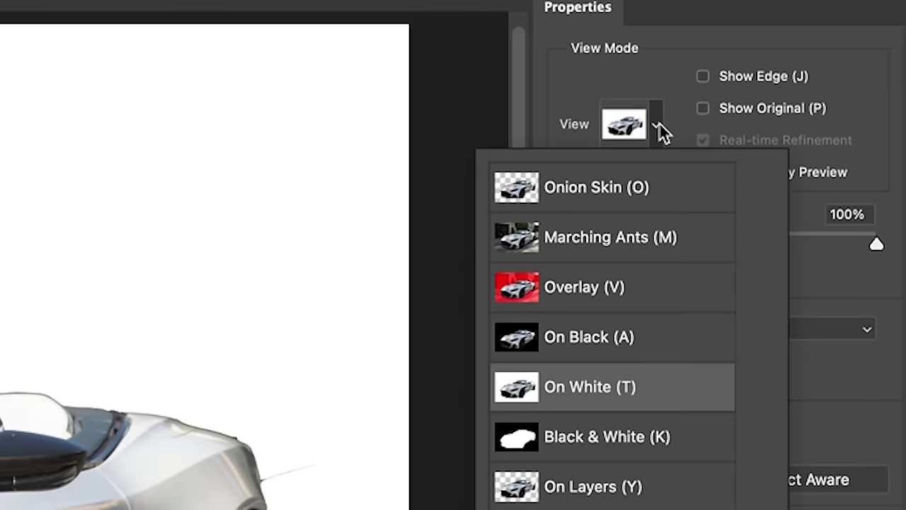
click(621, 338)
click(600, 438)
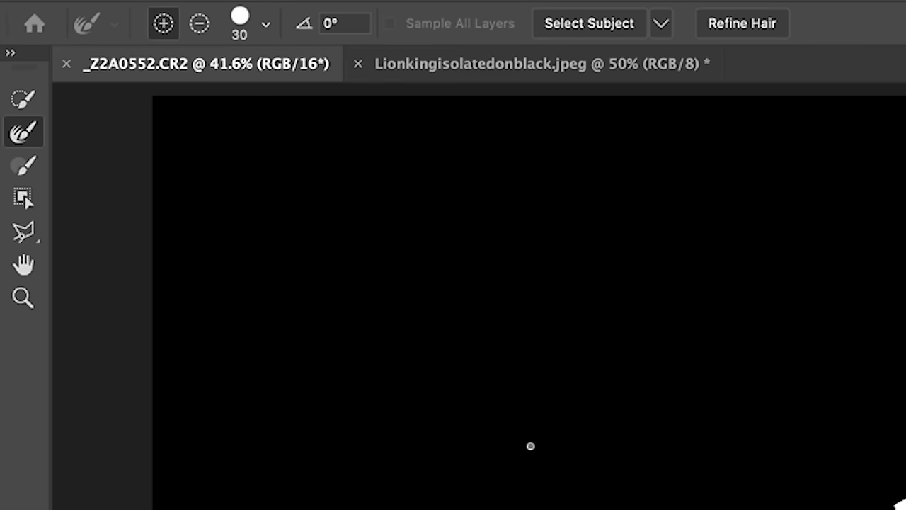
click(22, 167)
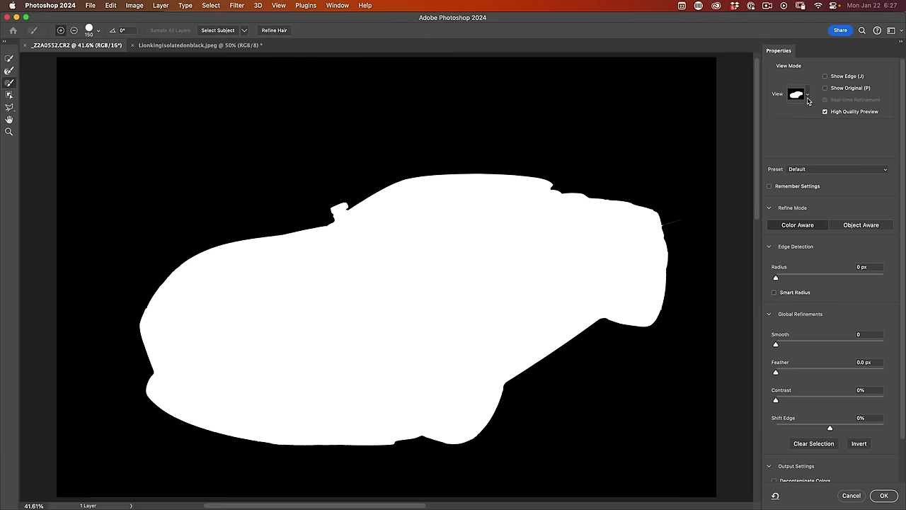
Paint refinement strokes over the upper-left background, windshield top and hood.
click(809, 94)
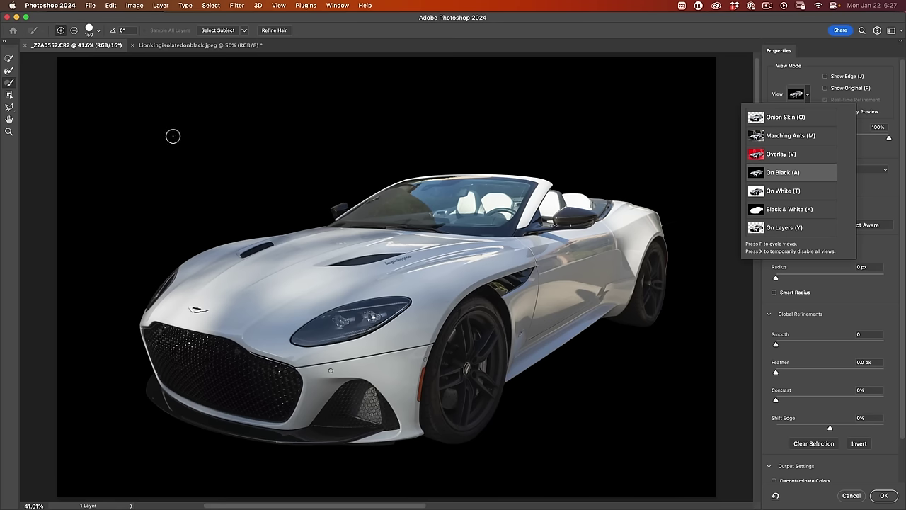
mouse_move(134, 140)
mouse_down()
mouse_move(188, 156)
mouse_move(338, 123)
mouse_move(356, 141)
mouse_move(375, 140)
mouse_up()
drag(481, 167, 532, 185)
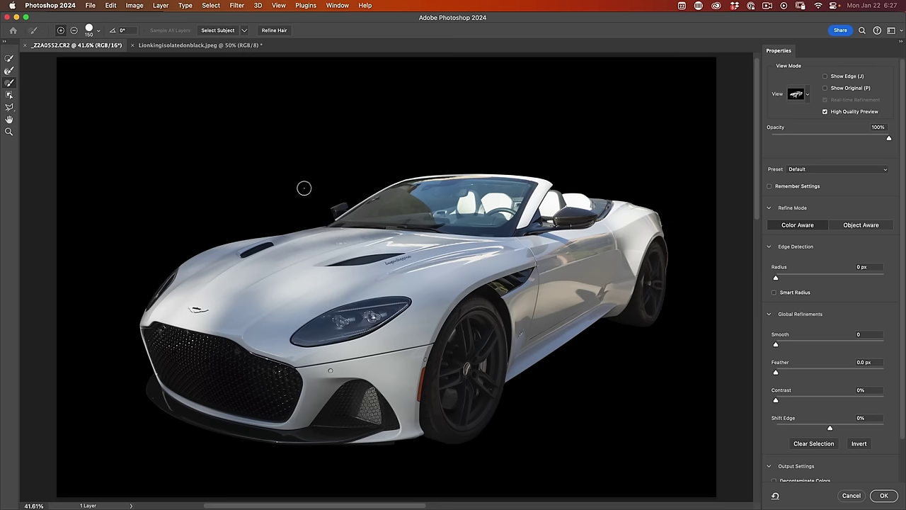
mouse_move(219, 276)
mouse_down()
mouse_move(336, 267)
mouse_move(362, 235)
mouse_move(272, 225)
mouse_up()
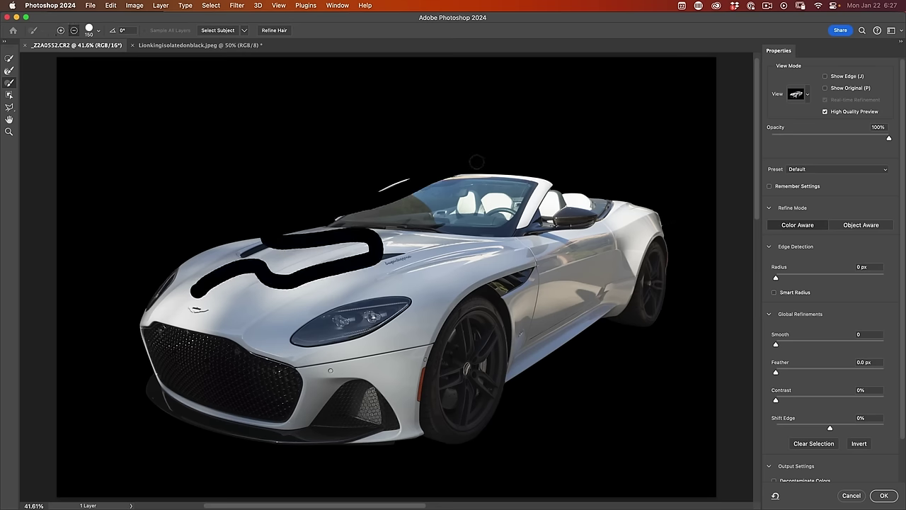
View the mask in Black & White and shrink the brush for fine edge work.
click(796, 94)
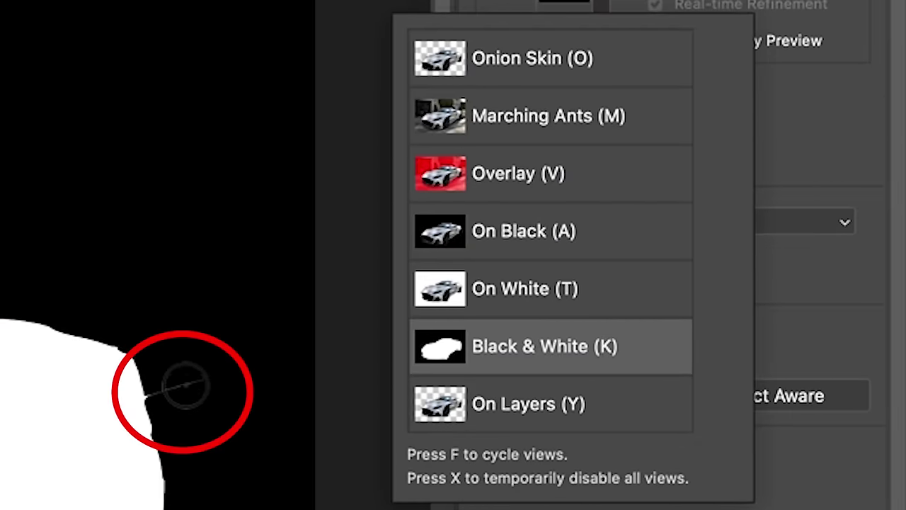
click(205, 376)
key(bracketleft)
key(bracketleft)
key(bracketleft)
key(bracketleft)
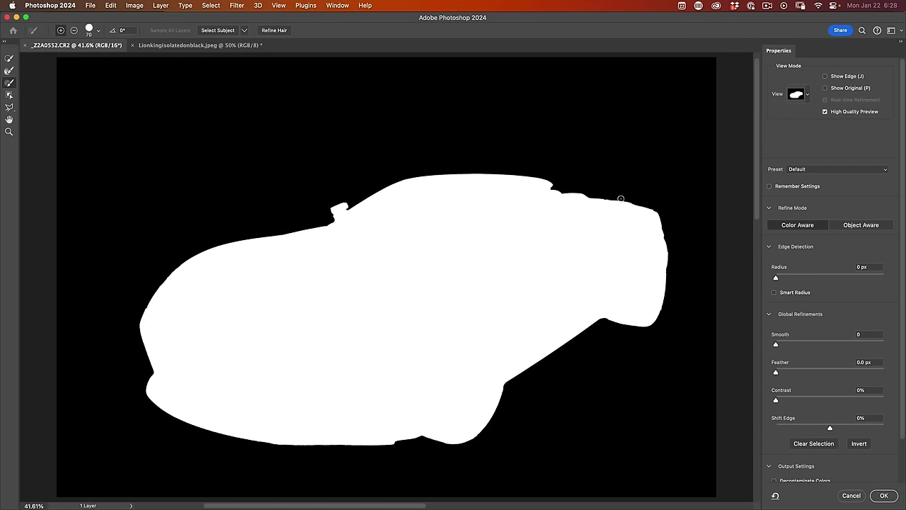
click(799, 94)
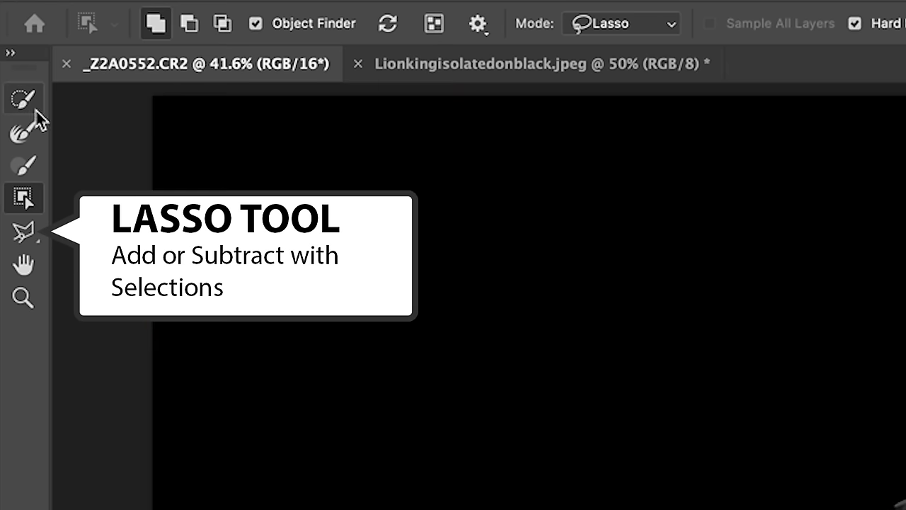
With the Lasso tool, add a trial background patch at the upper left.
click(10, 107)
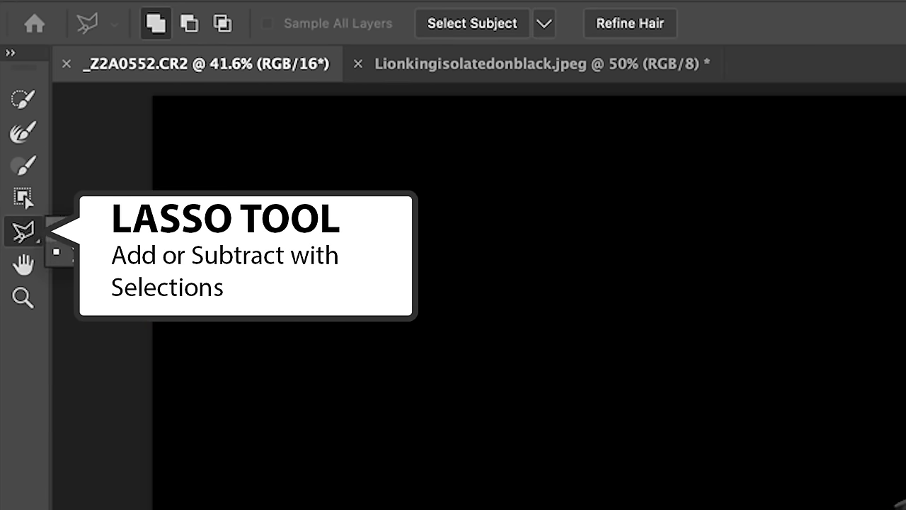
click(105, 231)
mouse_move(331, 270)
mouse_down()
mouse_move(337, 198)
mouse_move(584, 237)
mouse_move(346, 286)
mouse_up()
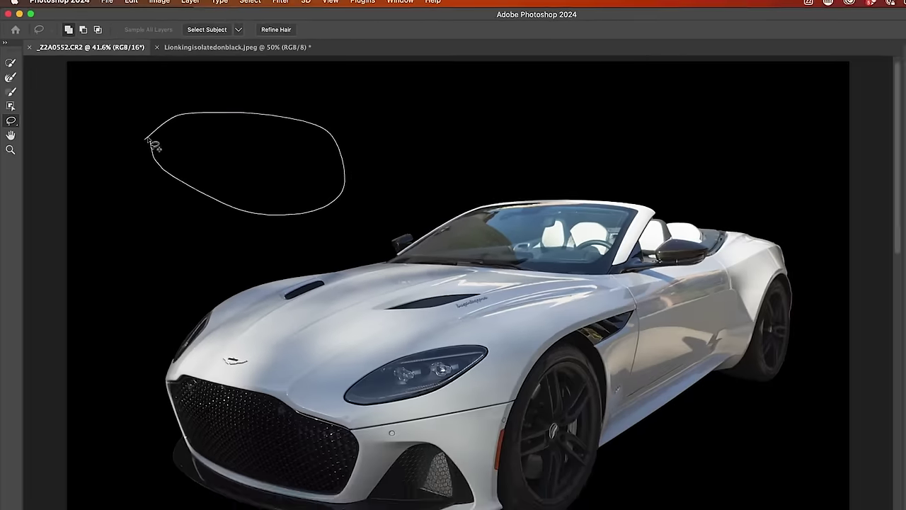
drag(155, 145, 149, 133)
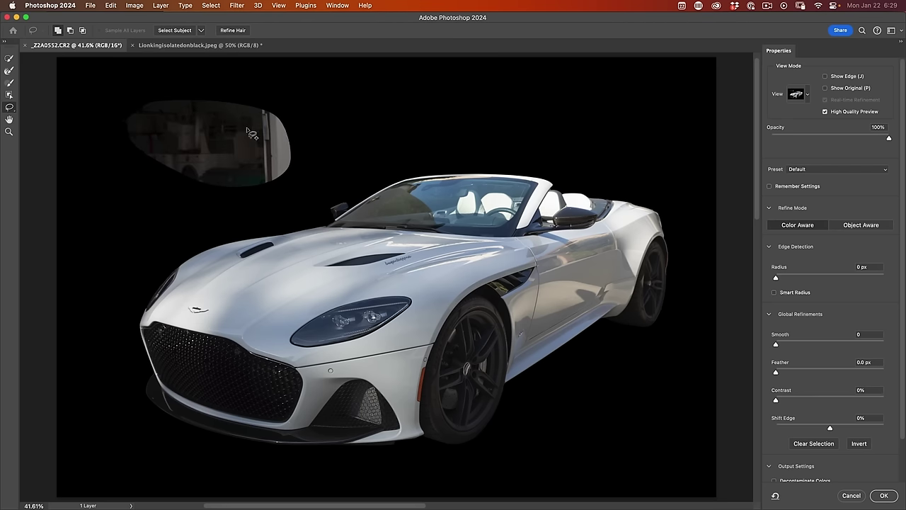
Subtract the added background patch again with Alt-drawn lasso loops.
key(shift)
key(alt)
mouse_move(175, 97)
mouse_down()
mouse_move(227, 129)
mouse_move(202, 180)
mouse_move(121, 150)
mouse_move(141, 85)
mouse_move(180, 79)
mouse_move(276, 88)
mouse_move(319, 145)
mouse_up()
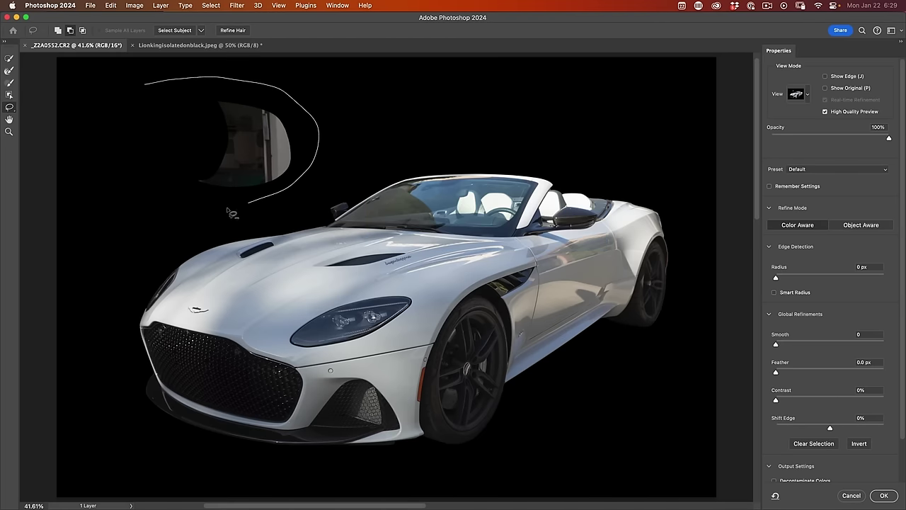
mouse_move(232, 212)
mouse_down()
mouse_move(154, 182)
mouse_move(147, 90)
mouse_up()
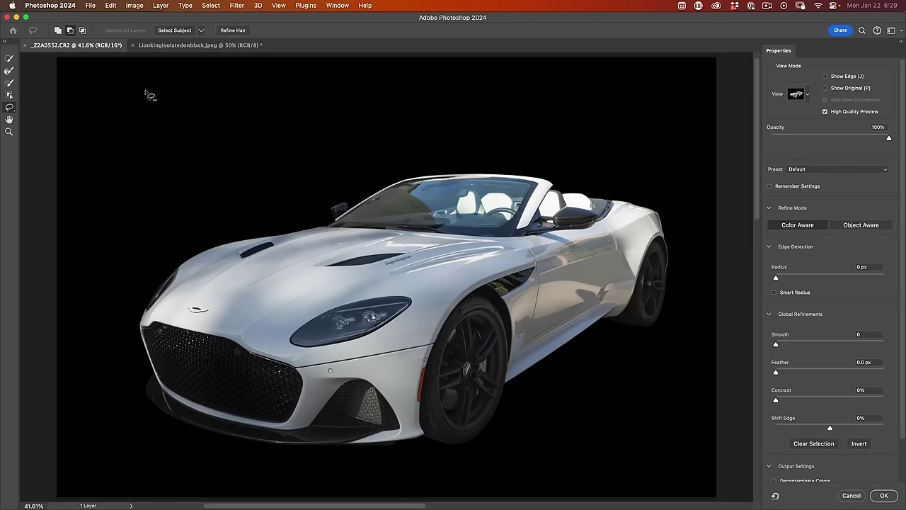
click(10, 106)
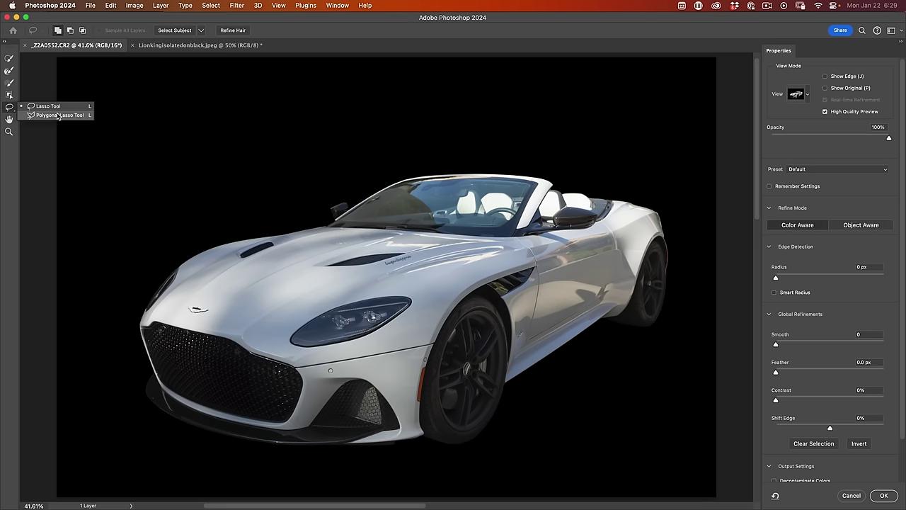
click(59, 115)
click(129, 90)
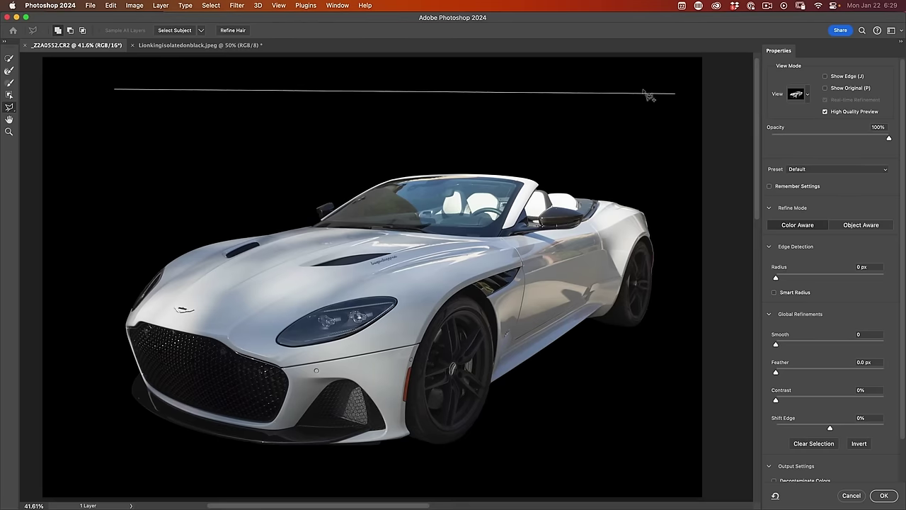
click(583, 99)
click(567, 124)
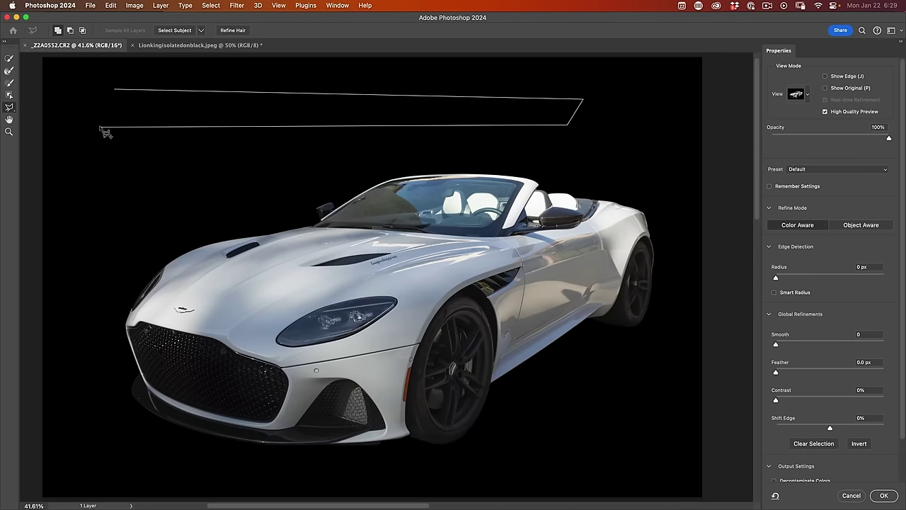
click(117, 92)
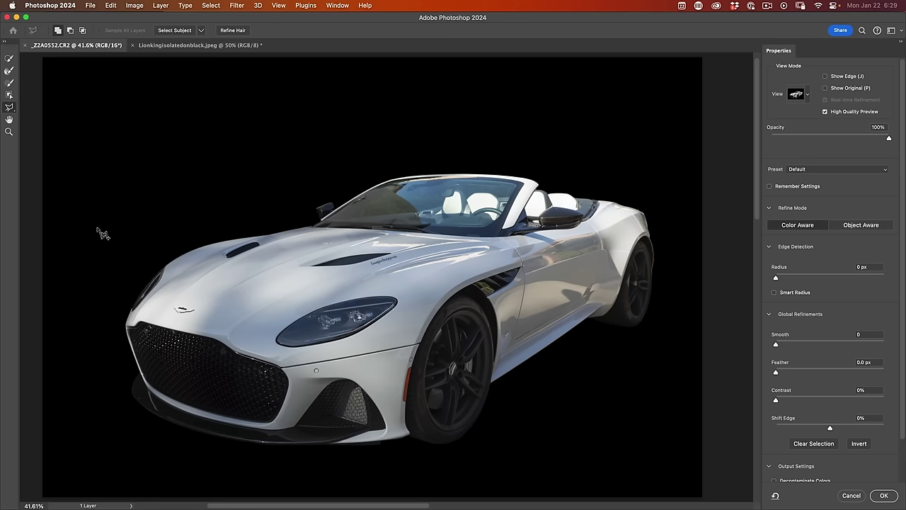
Zoom in on the front grille's left edge and preview the cutout On White.
scroll(229, 271, up, 5)
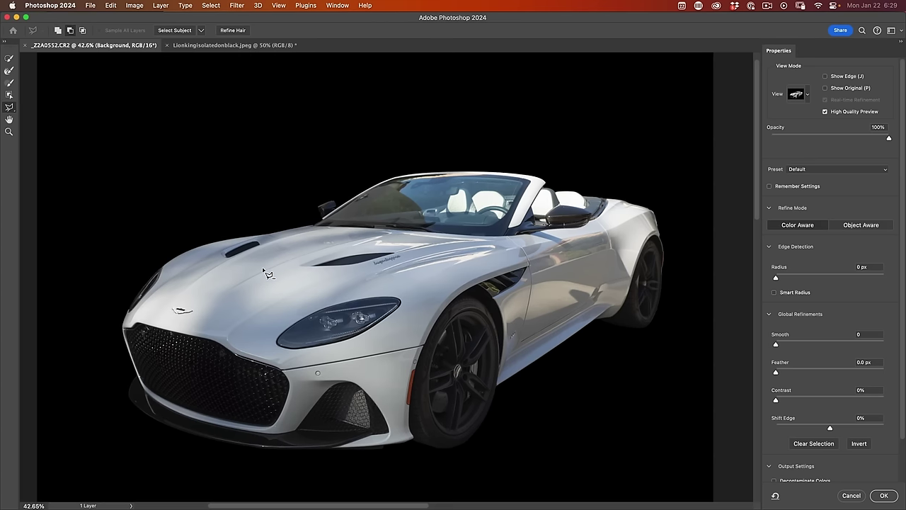
scroll(269, 272, up, 3)
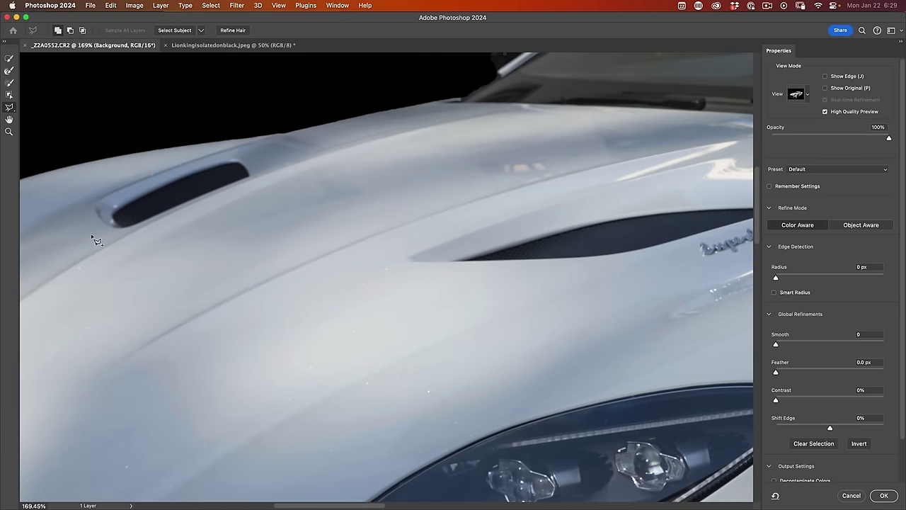
drag(103, 297, 283, 185)
drag(147, 451, 292, 396)
scroll(277, 434, up, 3)
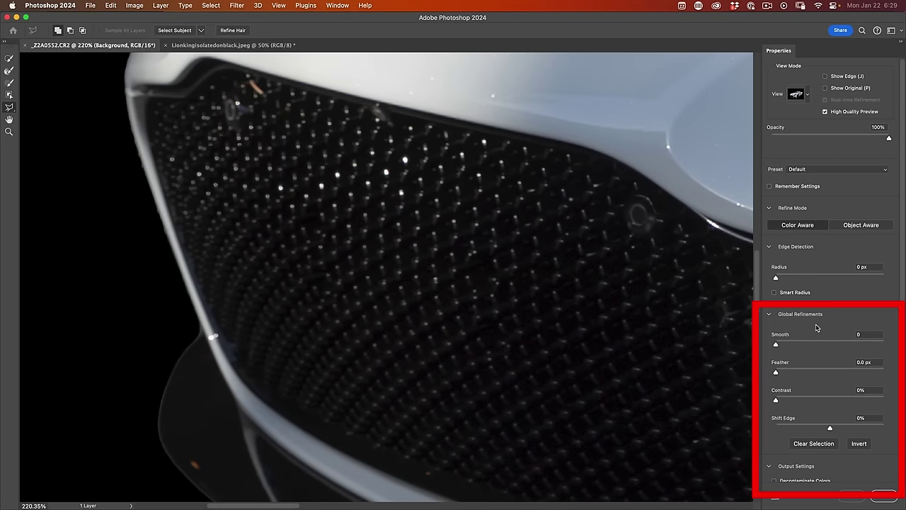
click(796, 94)
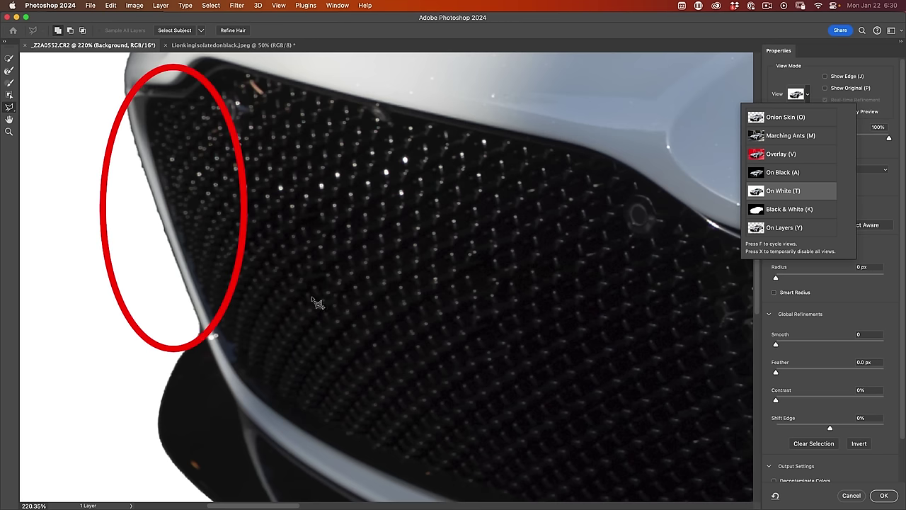
click(795, 66)
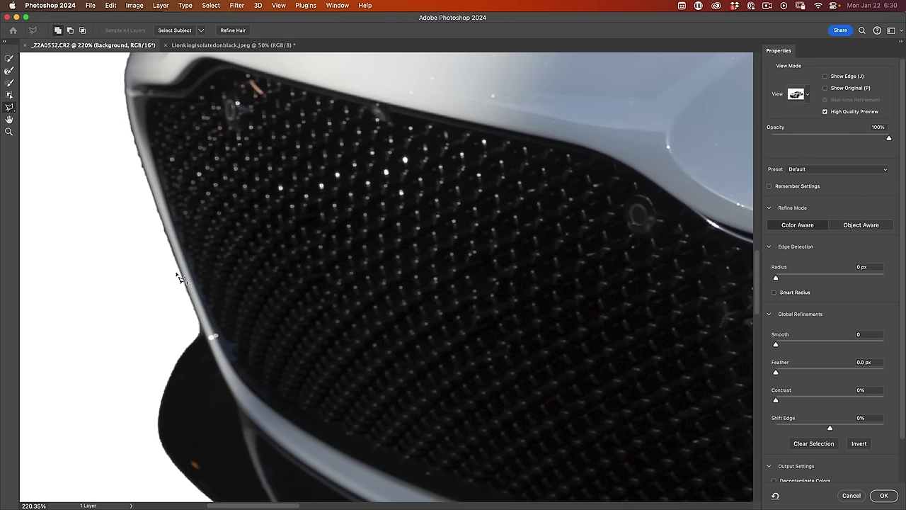
scroll(181, 278, up, 2)
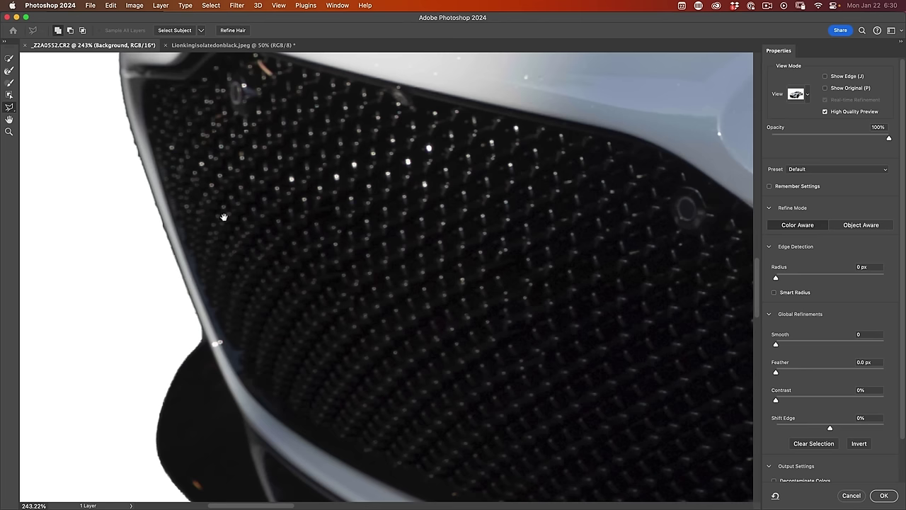
drag(220, 212, 246, 250)
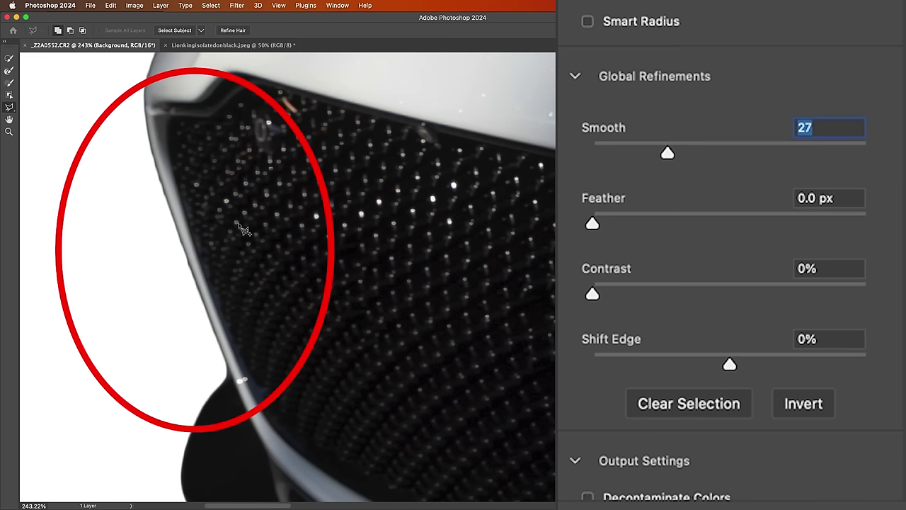
text(0)
key(Tab)
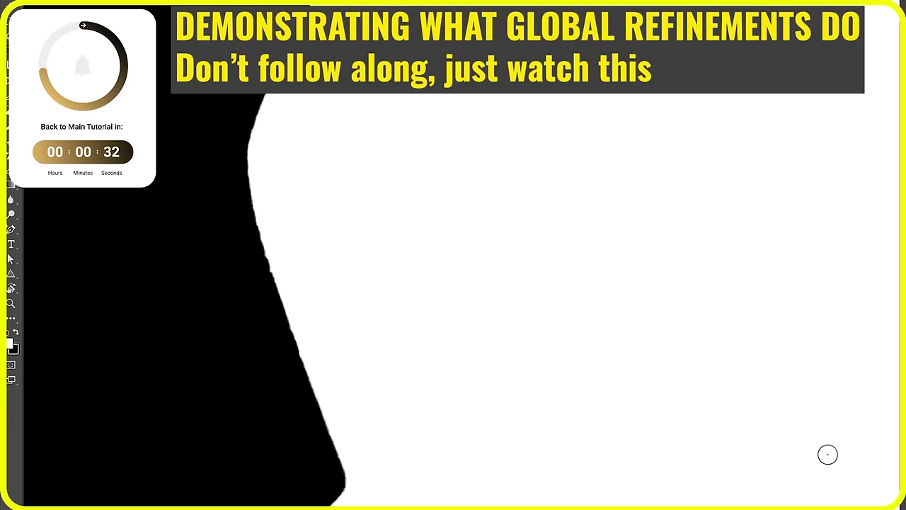
Apply a 3.8 px Gaussian Blur to the car's layer mask.
click(289, 6)
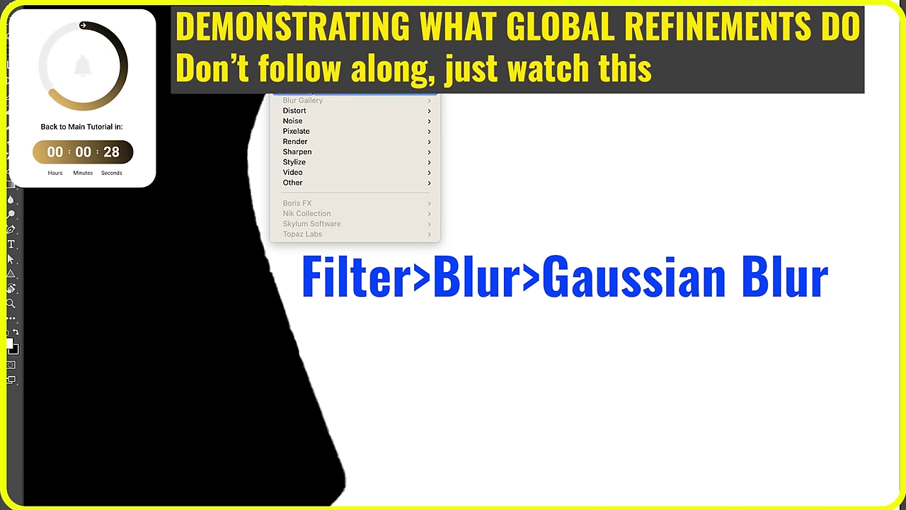
mouse_move(396, 90)
click(493, 134)
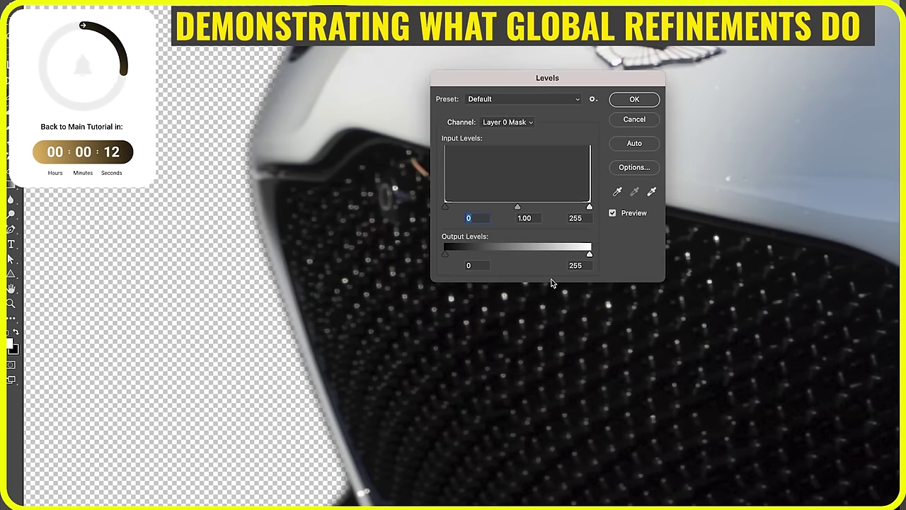
Tighten the mask with Levels, setting input levels to about 178 and 195.
drag(446, 206, 507, 210)
drag(590, 207, 523, 211)
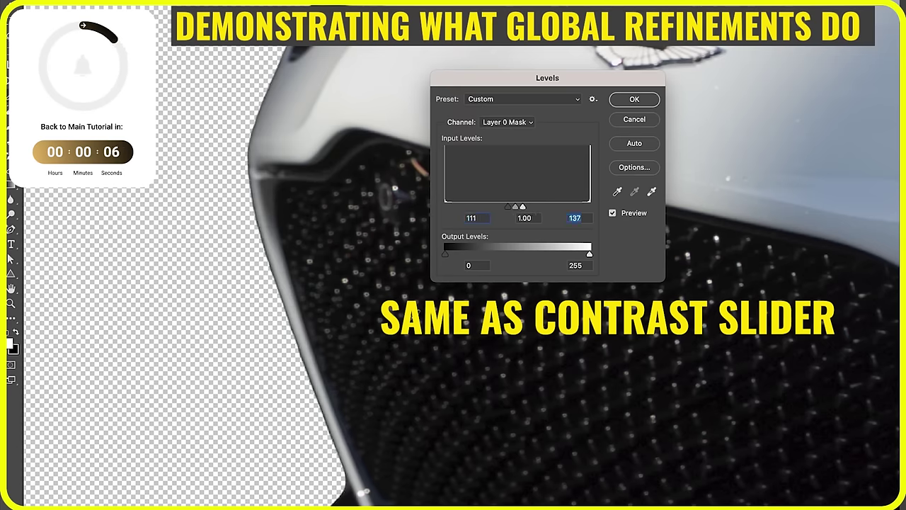
text(194)
key(Tab)
scroll(283, 347, up, 10)
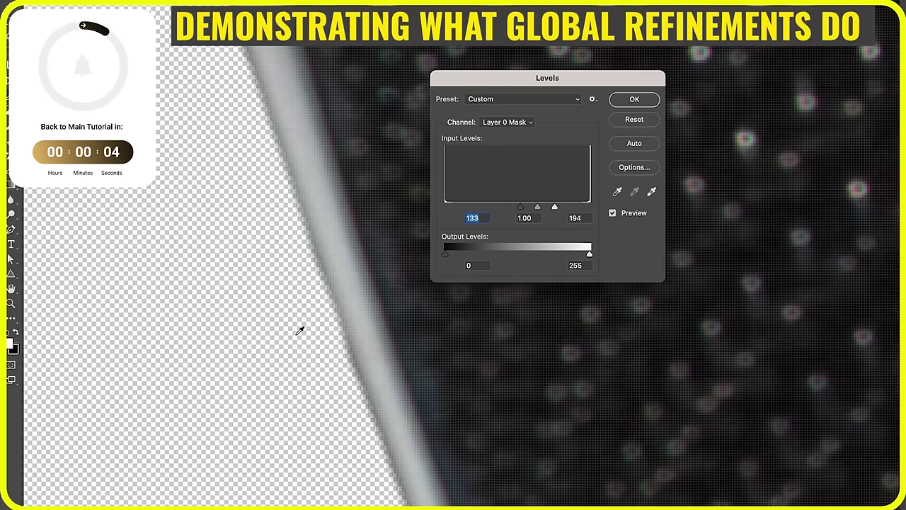
scroll(301, 325, up, 3)
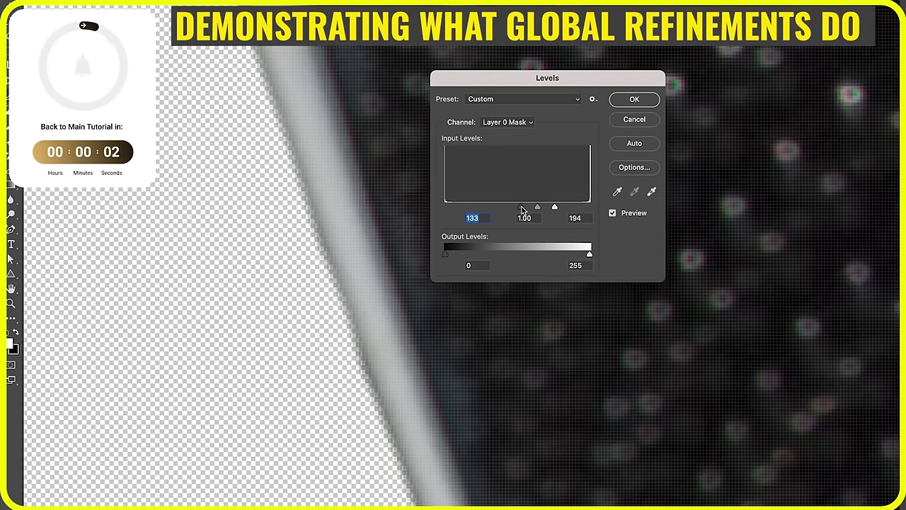
drag(522, 210, 553, 208)
click(556, 209)
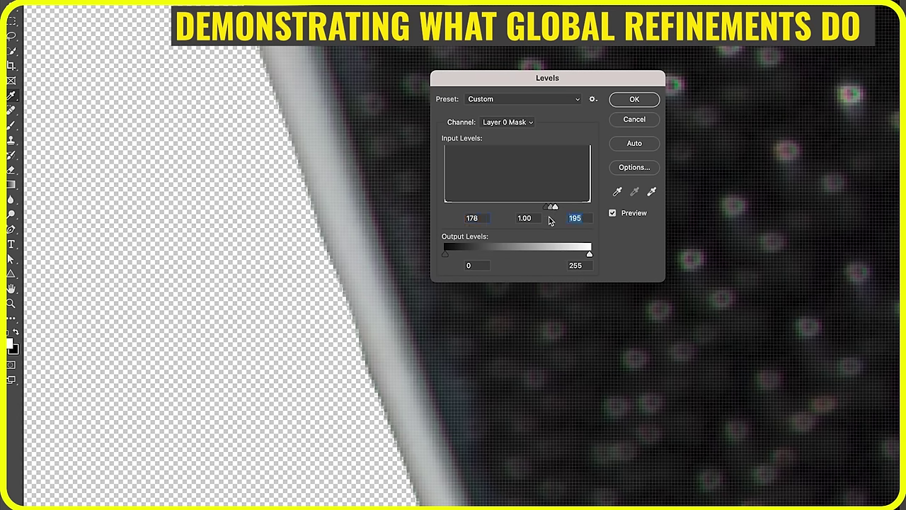
click(634, 99)
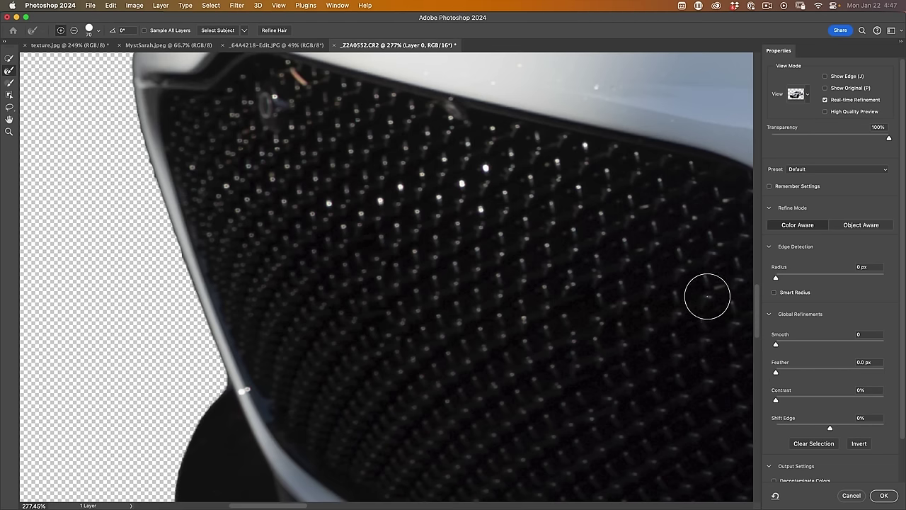
Set Feather to 7.2 px, Contrast to 56% and Shift Edge to +30%.
drag(595, 219, 632, 223)
drag(593, 294, 775, 285)
drag(635, 225, 682, 222)
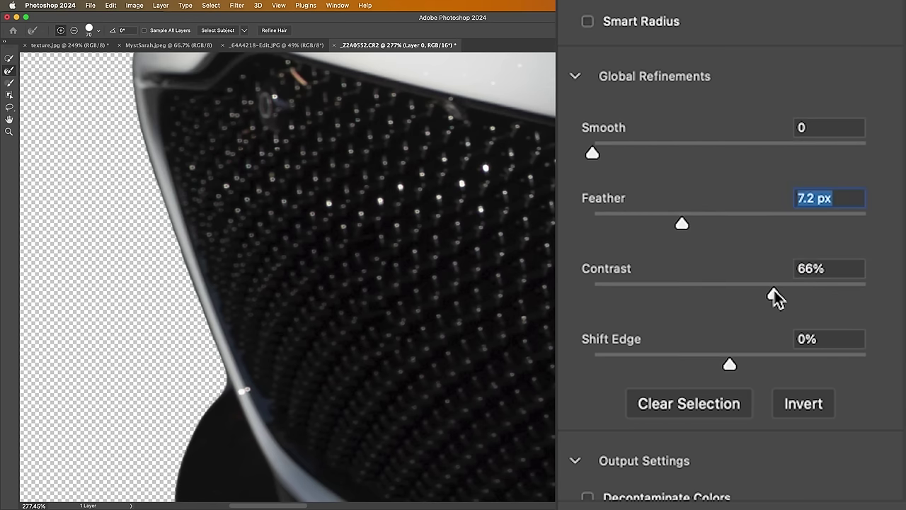
mouse_move(772, 290)
mouse_down()
mouse_move(731, 291)
mouse_move(760, 290)
mouse_move(744, 289)
mouse_up()
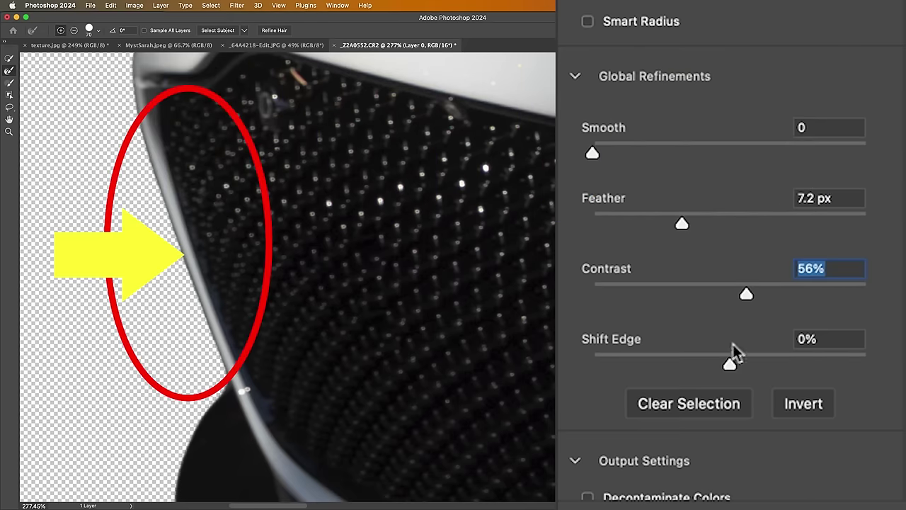
drag(727, 363, 785, 367)
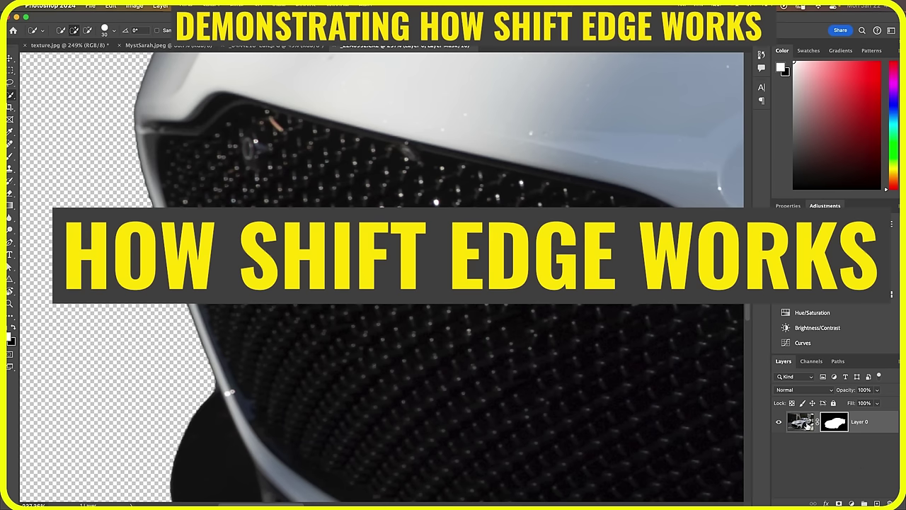
click(807, 423)
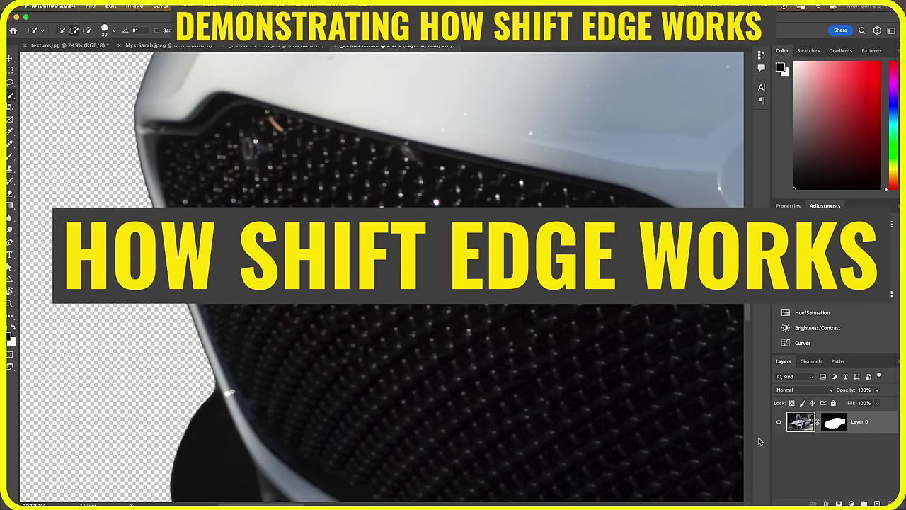
Target Layer 0's mask and apply a 3.8-pixel Gaussian Blur to it.
click(836, 423)
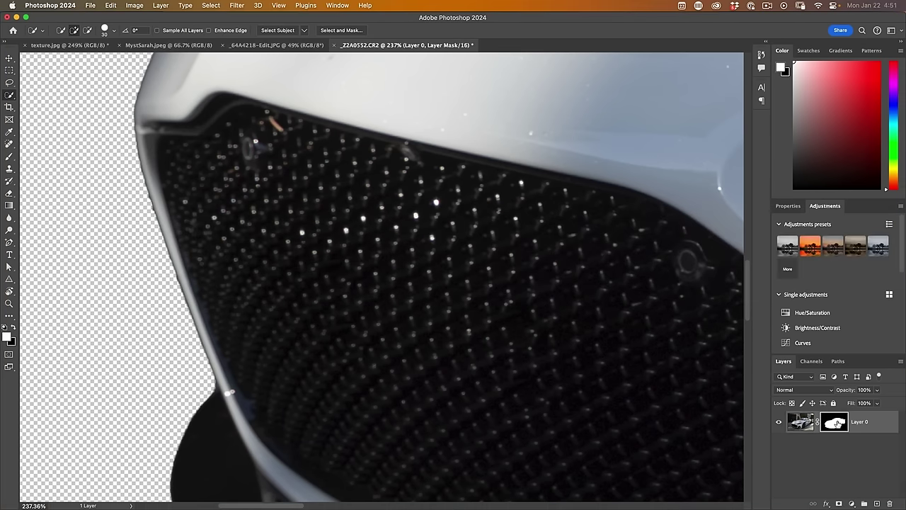
alt+click(837, 422)
click(237, 4)
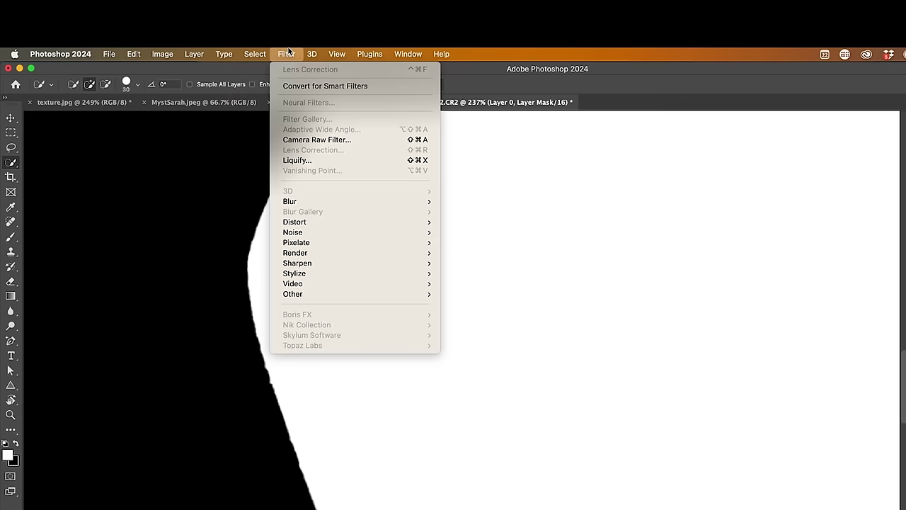
mouse_move(422, 202)
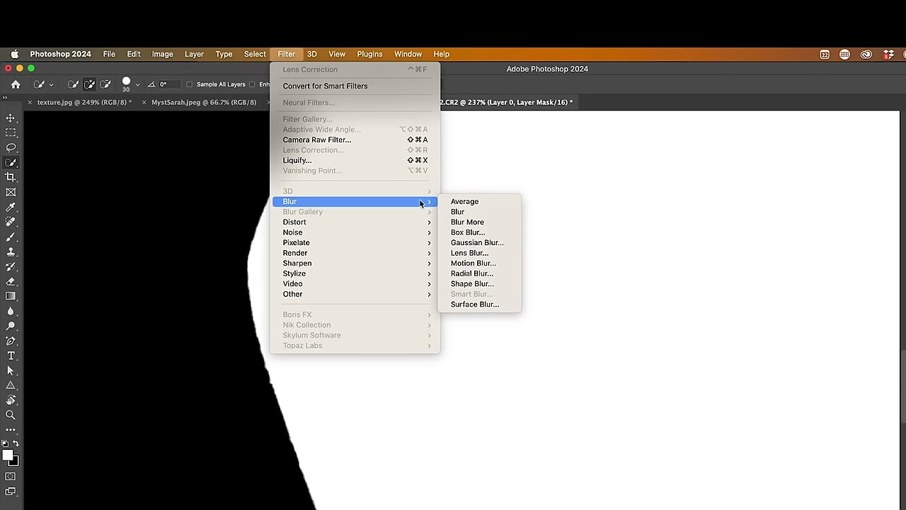
click(492, 244)
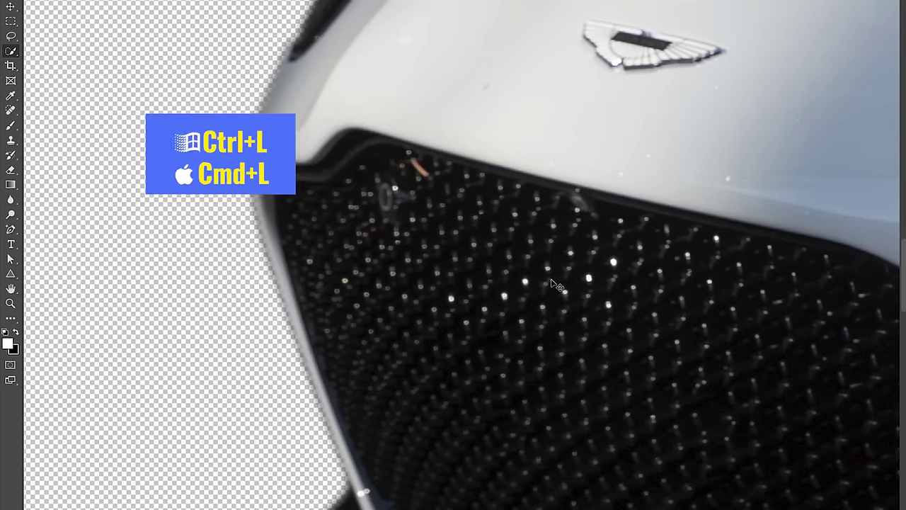
Firm up the mask with Levels inputs 27 and 218, and reset Shift Edge to 0%.
key(super+l)
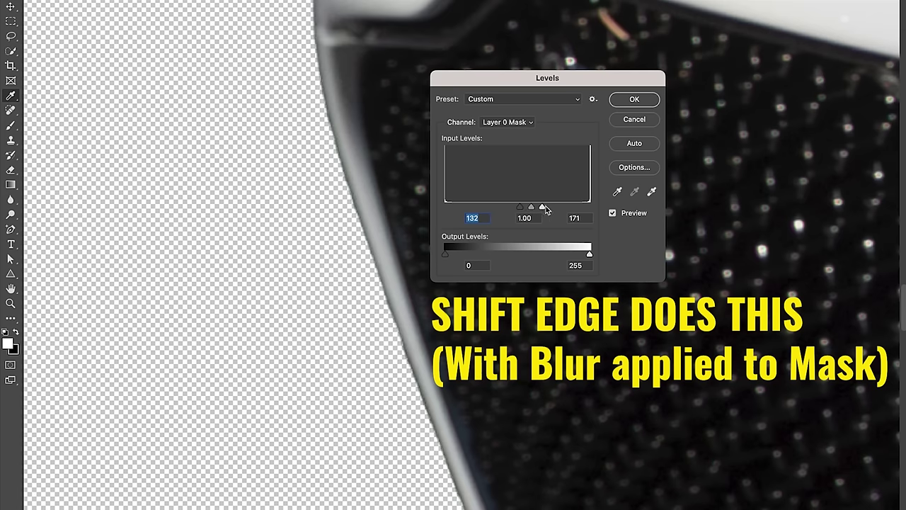
drag(536, 207, 461, 207)
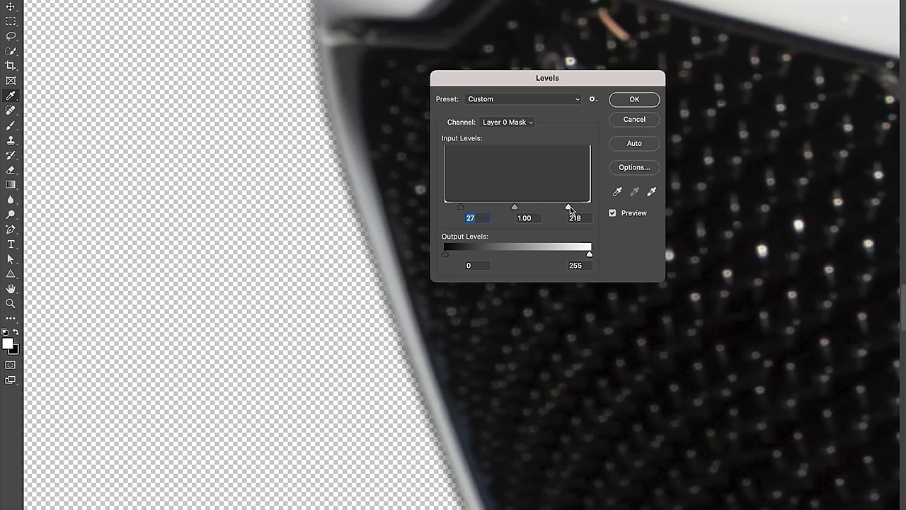
drag(569, 206, 510, 210)
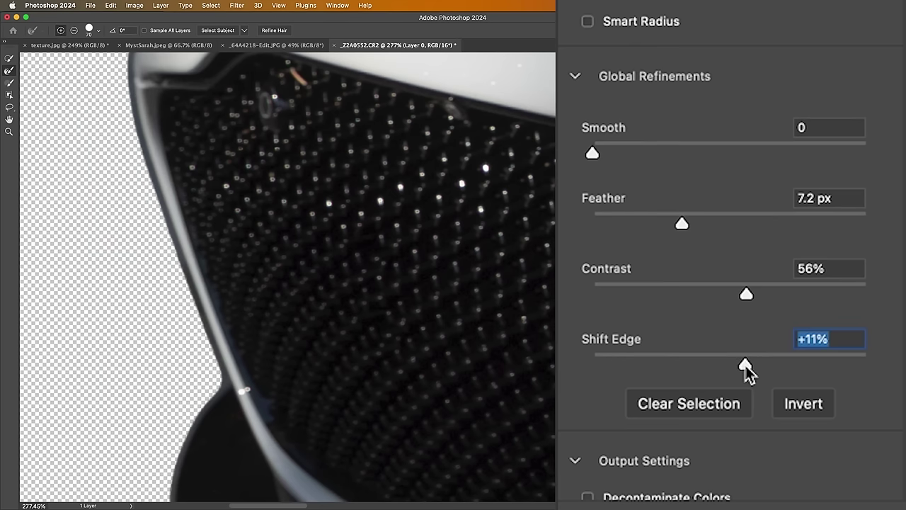
text(0)
key(Return)
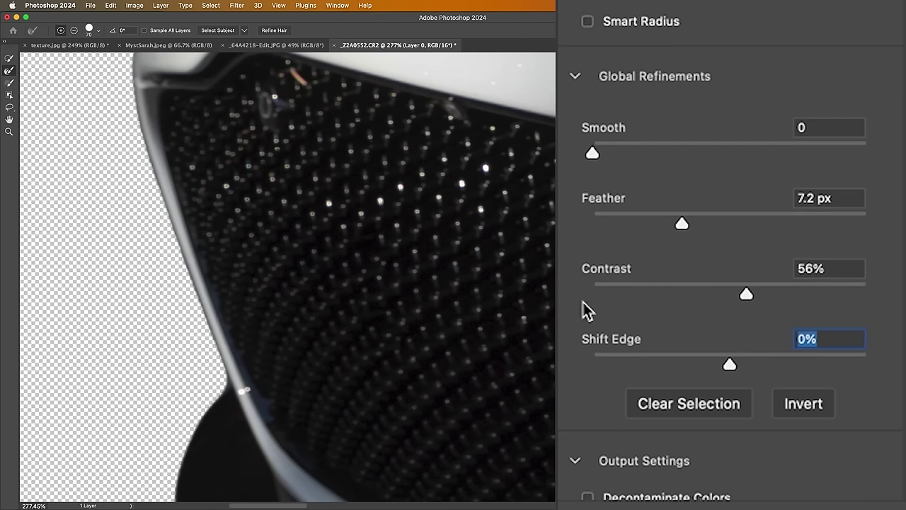
Enable Decontaminate Colors at 100% and pull Shift Edge inward to -15%.
scroll(734, 333, down, 1)
scroll(734, 337, down, 3)
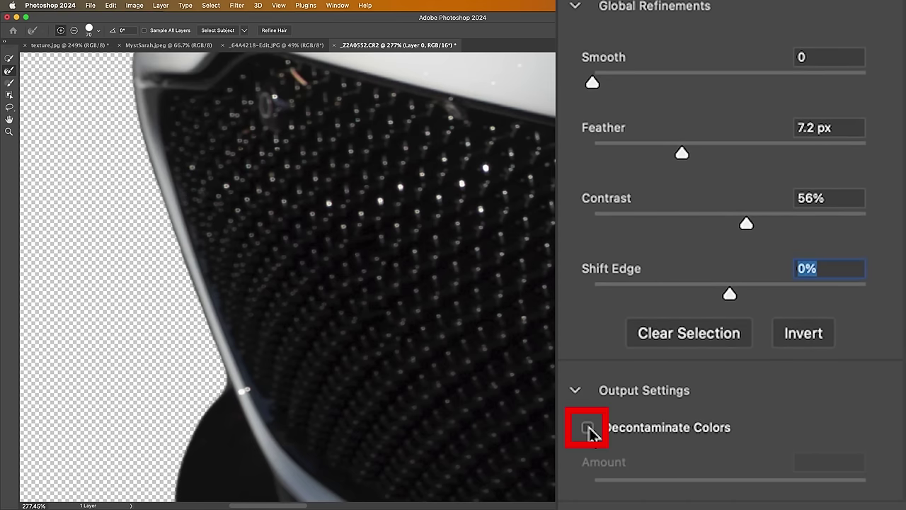
click(588, 427)
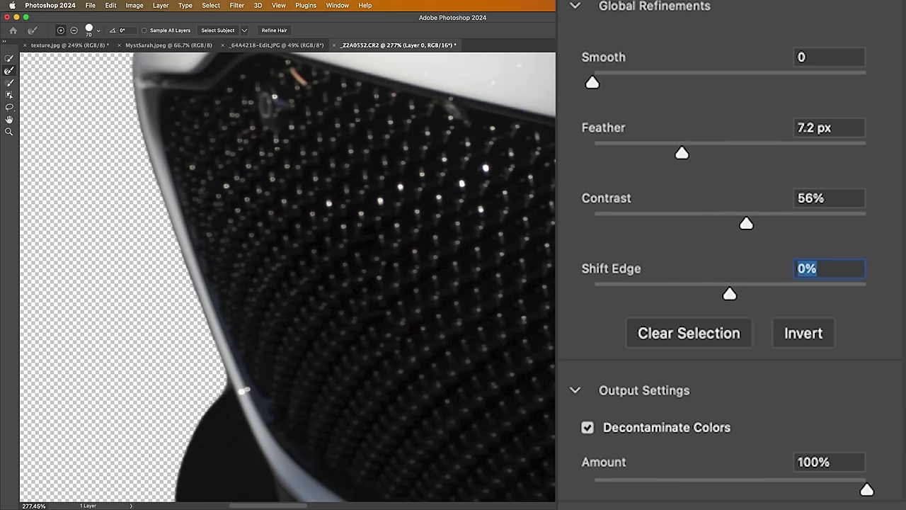
drag(729, 293, 722, 294)
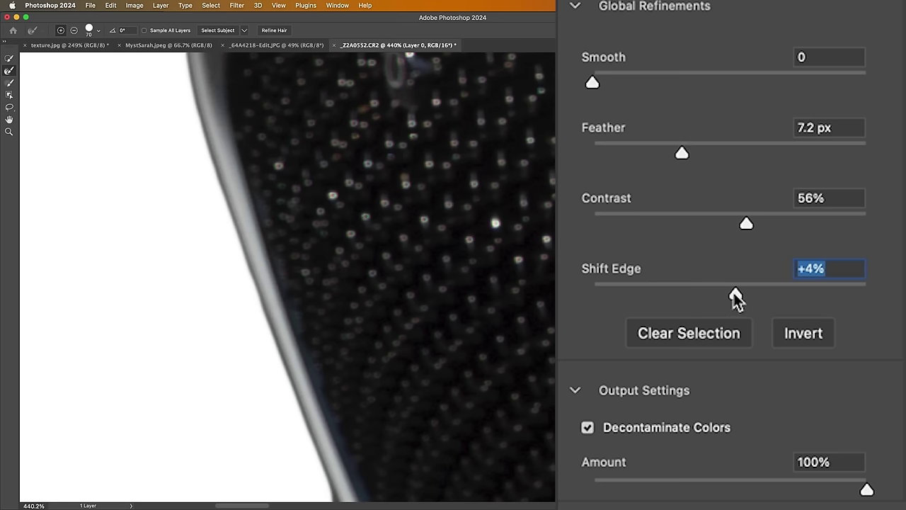
drag(734, 293, 710, 297)
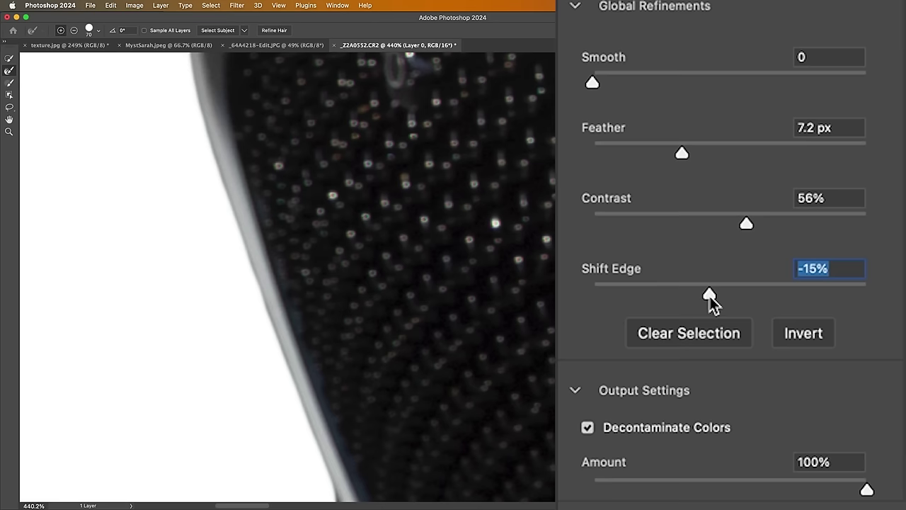
scroll(473, 305, down, 5)
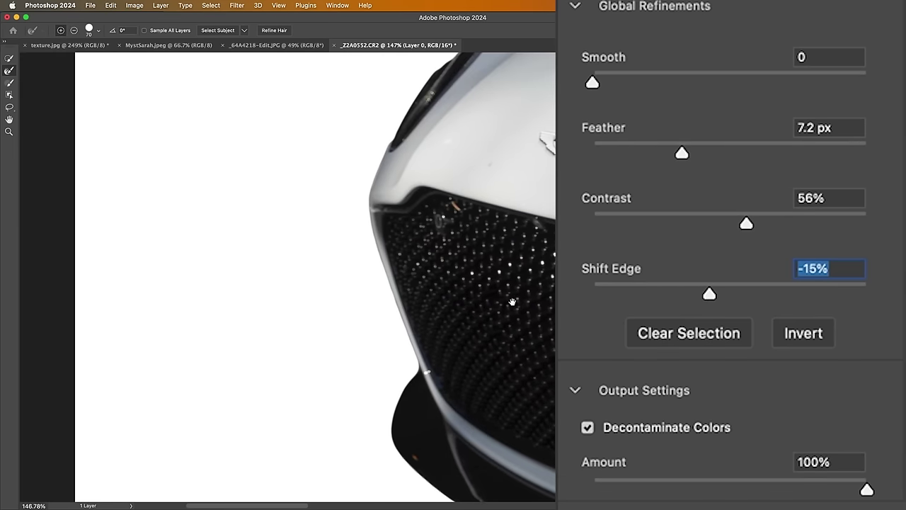
drag(505, 299, 294, 236)
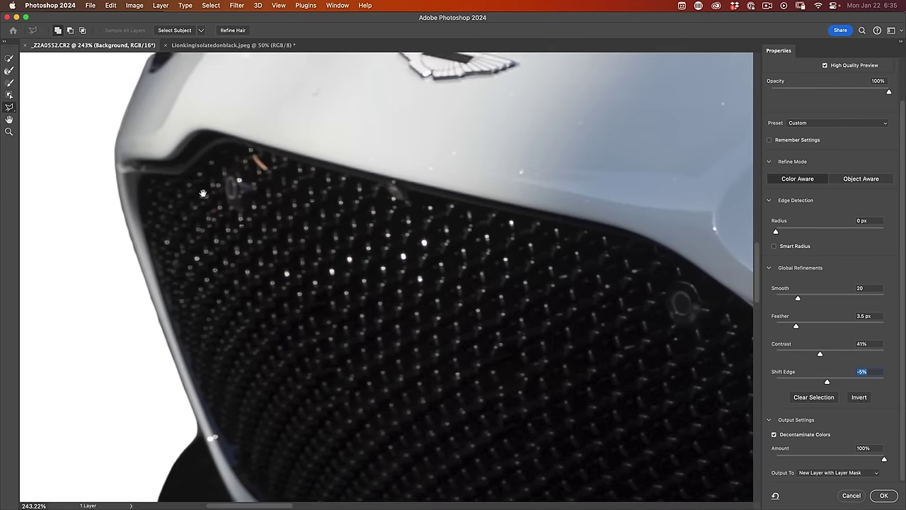
After checking the hood and side skirt edges, output to New Layer with Layer Mask and apply.
drag(172, 307, 179, 363)
scroll(368, 124, up, 5)
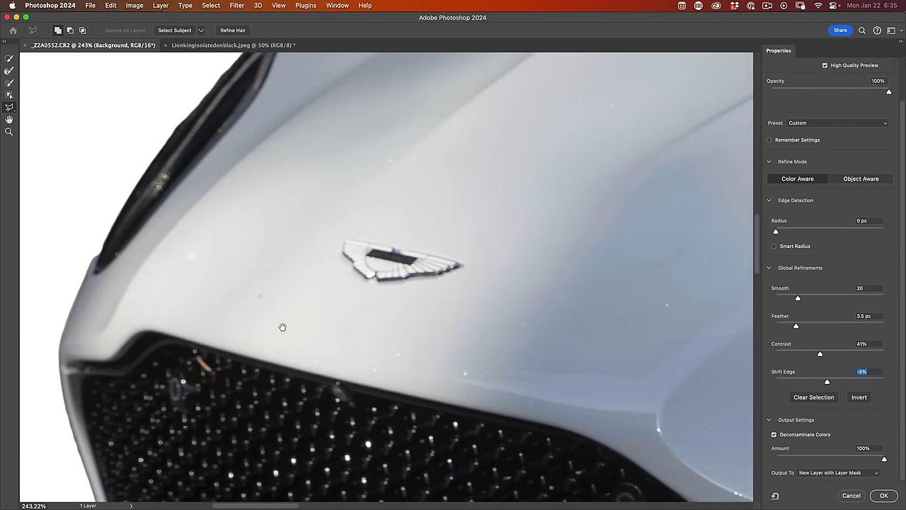
scroll(281, 326, right, 3)
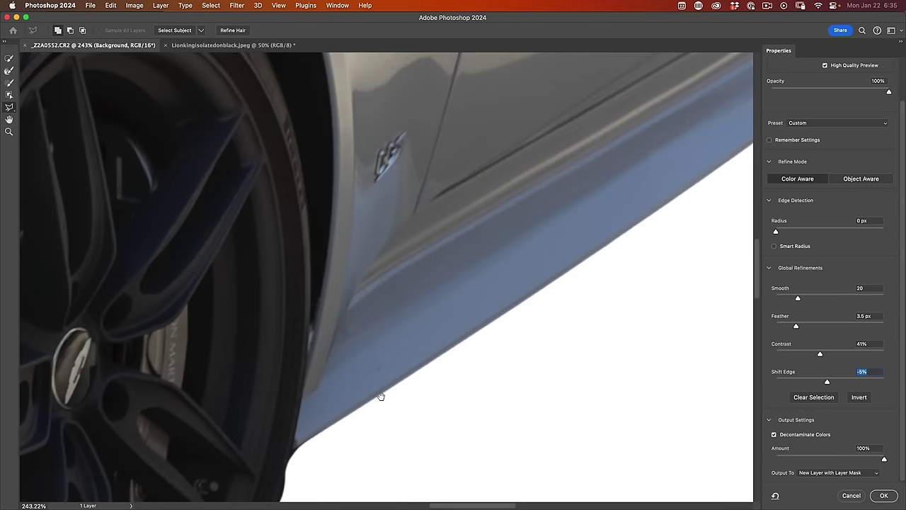
drag(384, 398, 420, 337)
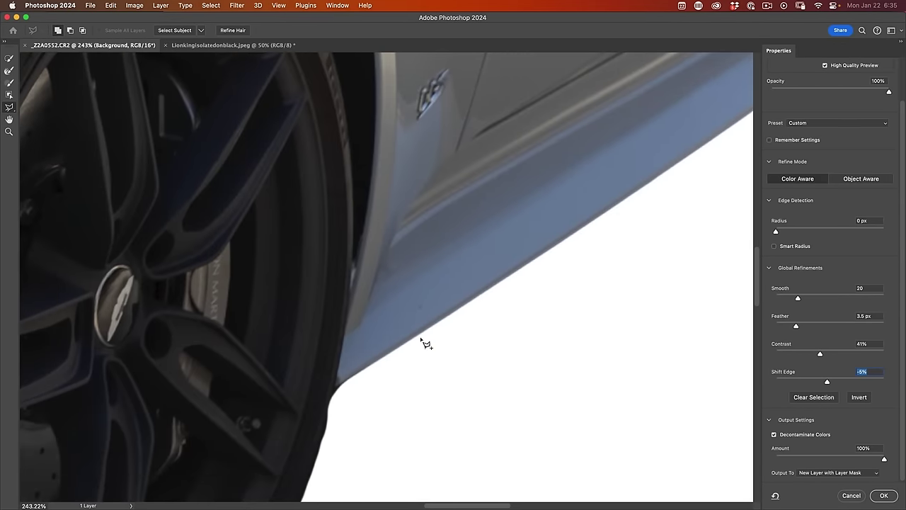
key(super+0)
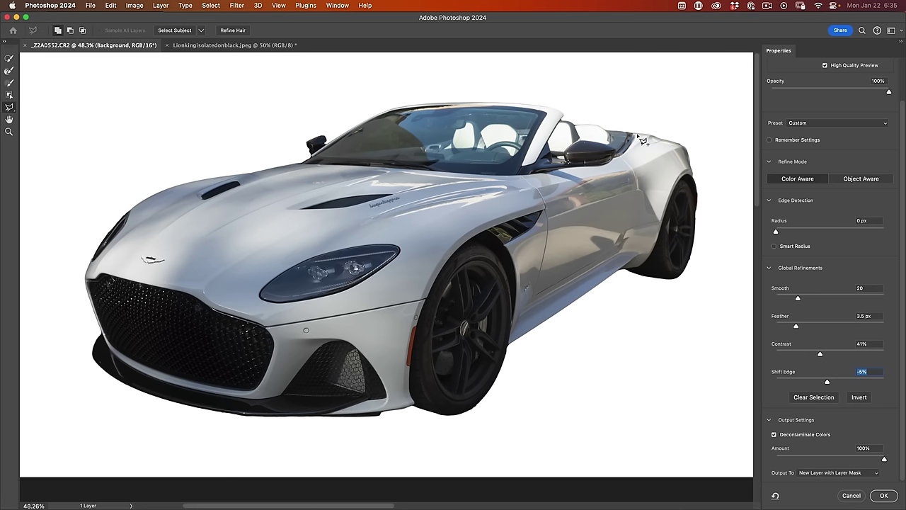
click(810, 472)
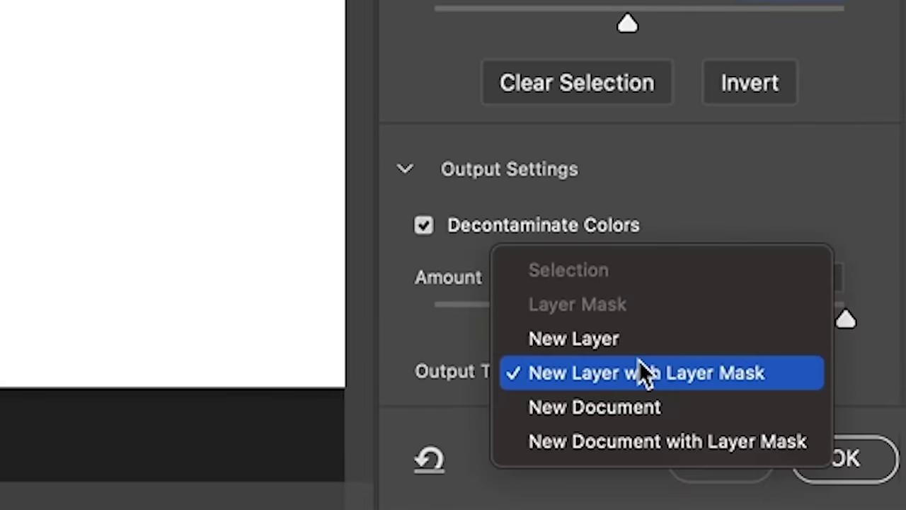
click(648, 375)
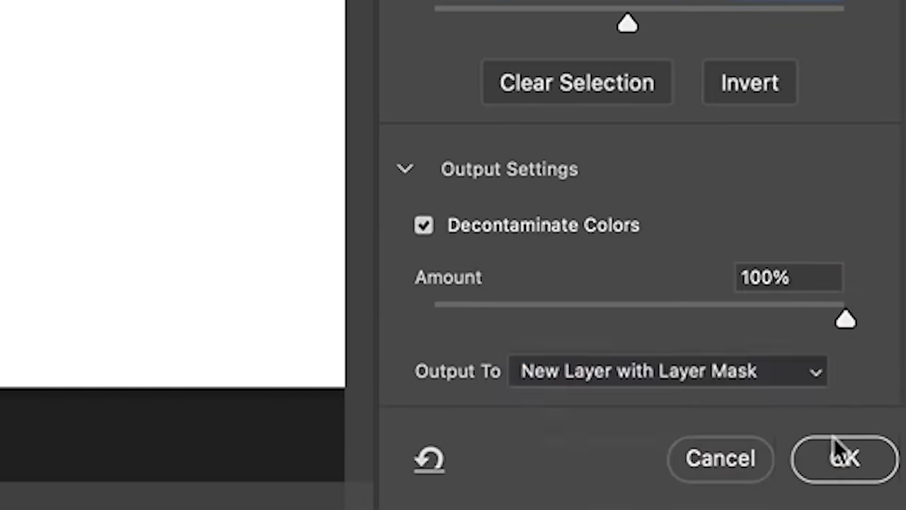
click(878, 465)
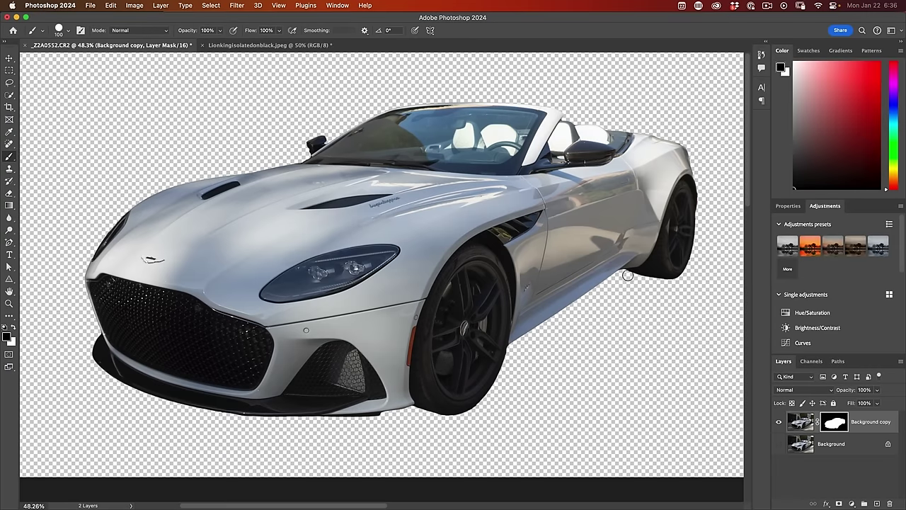
mouse_move(634, 267)
mouse_down()
mouse_move(650, 263)
mouse_move(636, 251)
mouse_move(600, 256)
mouse_move(654, 172)
mouse_up()
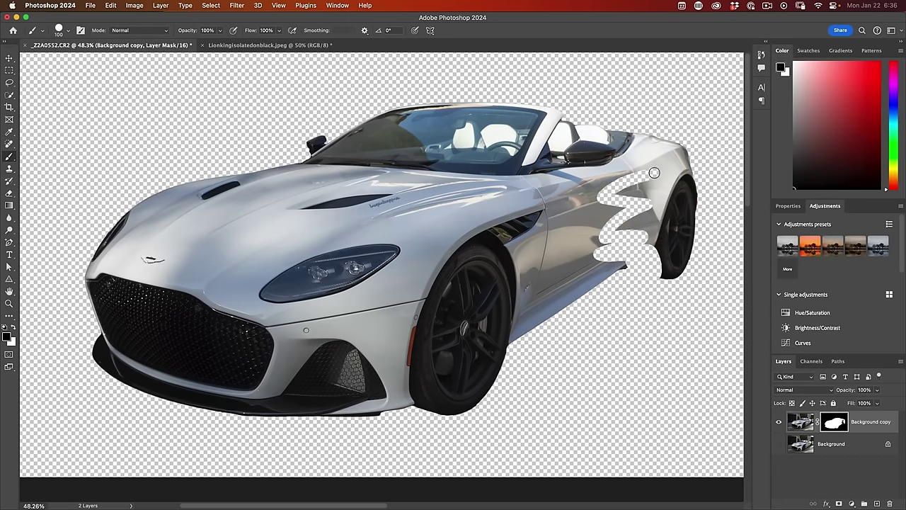
key(super+z)
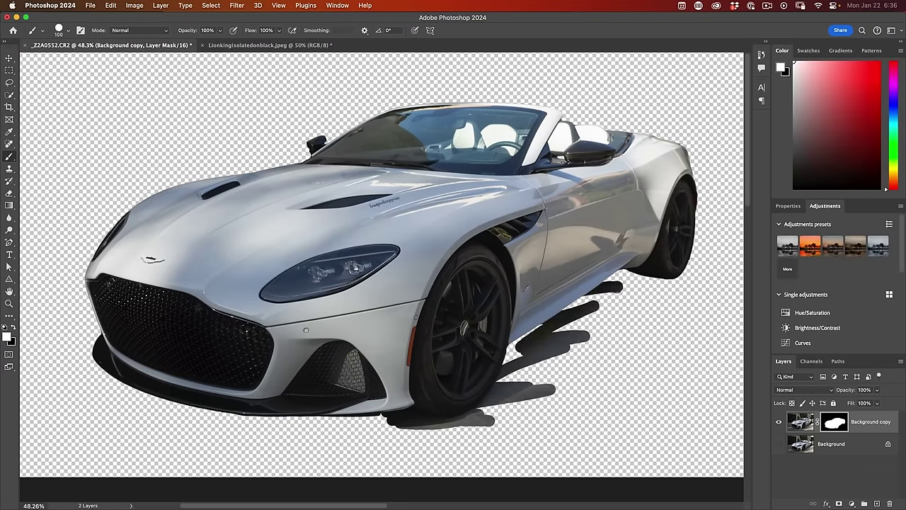
key(super+z)
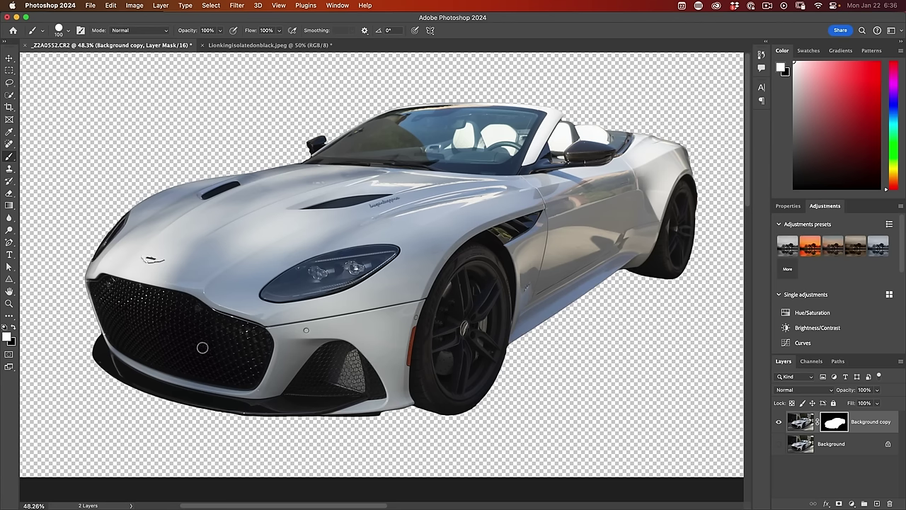